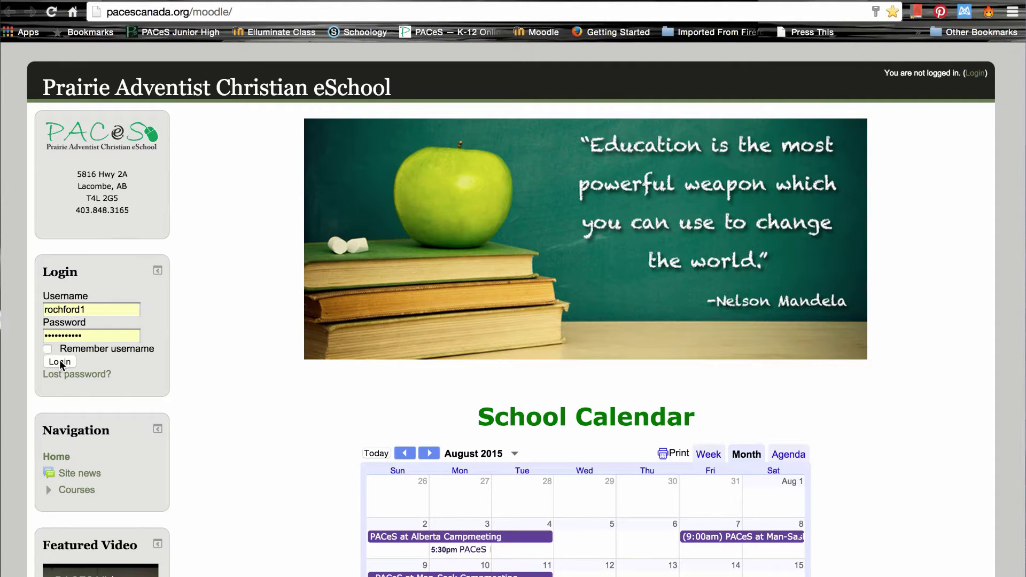
Step: Log in to the school's Moodle site with the prefilled credentials and open the teacher's classroom course under My courses
click(59, 361)
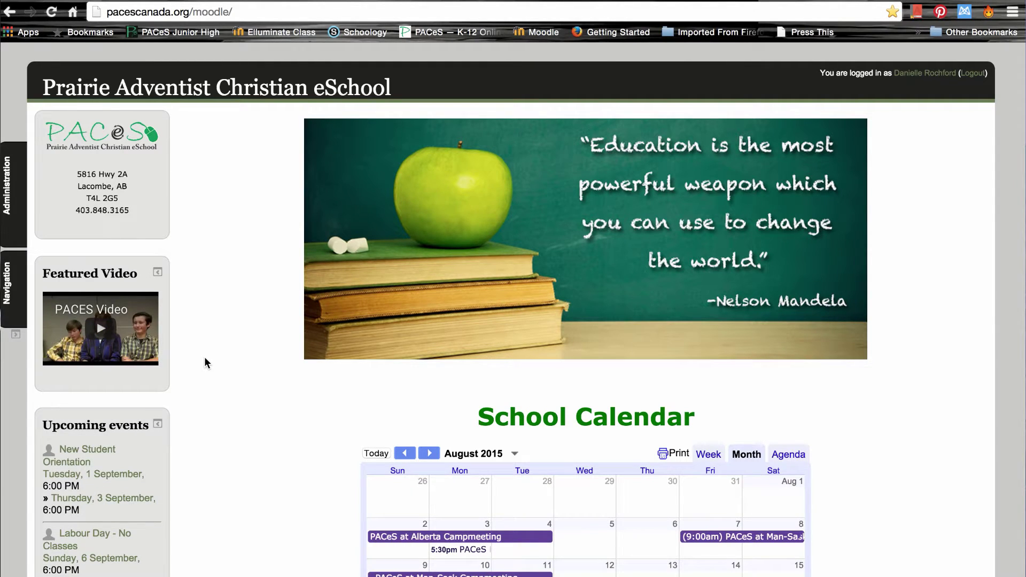
scroll(205, 361, down, 6)
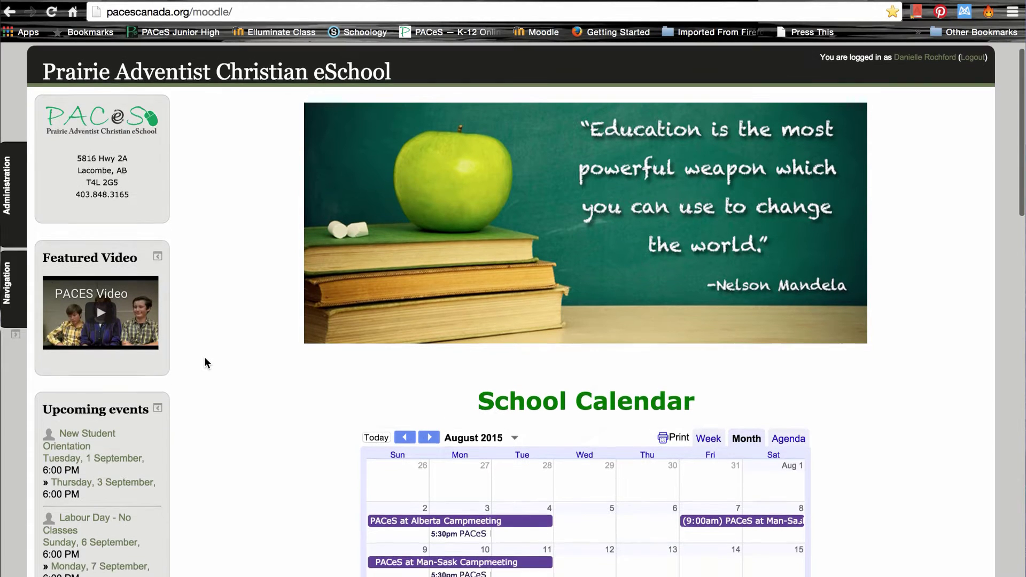
scroll(205, 362, down, 1)
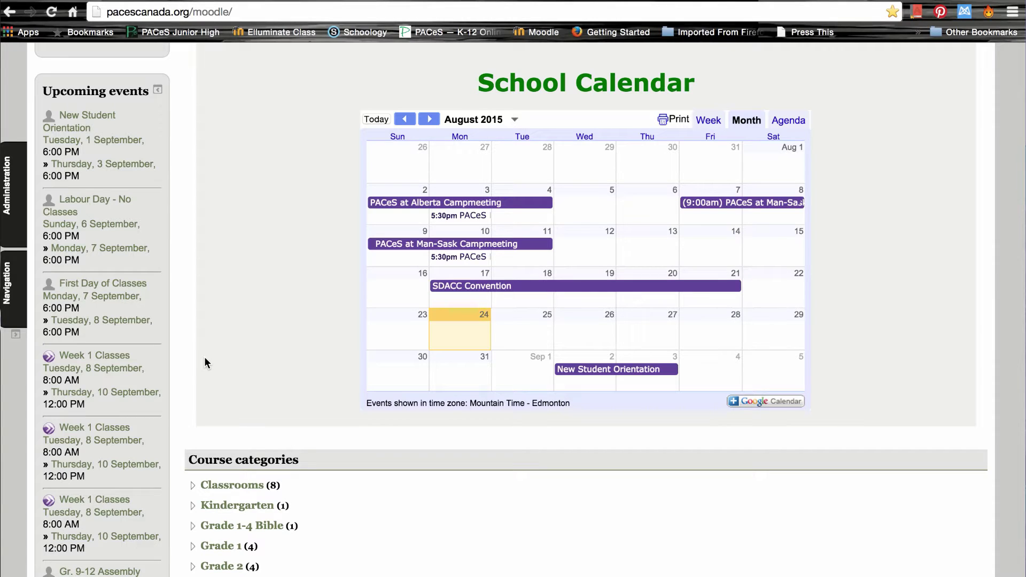
scroll(206, 362, down, 4)
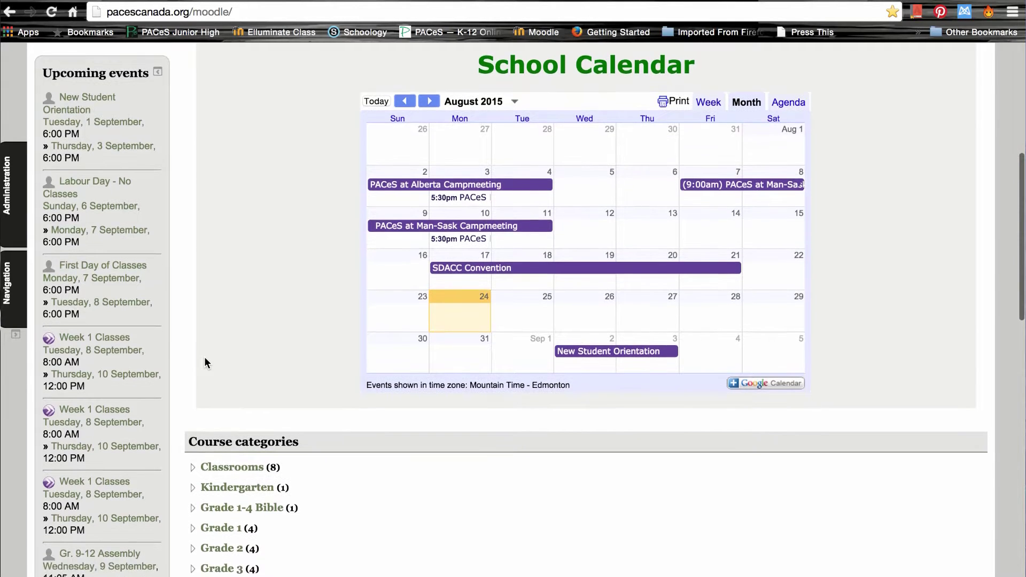
scroll(206, 363, down, 2)
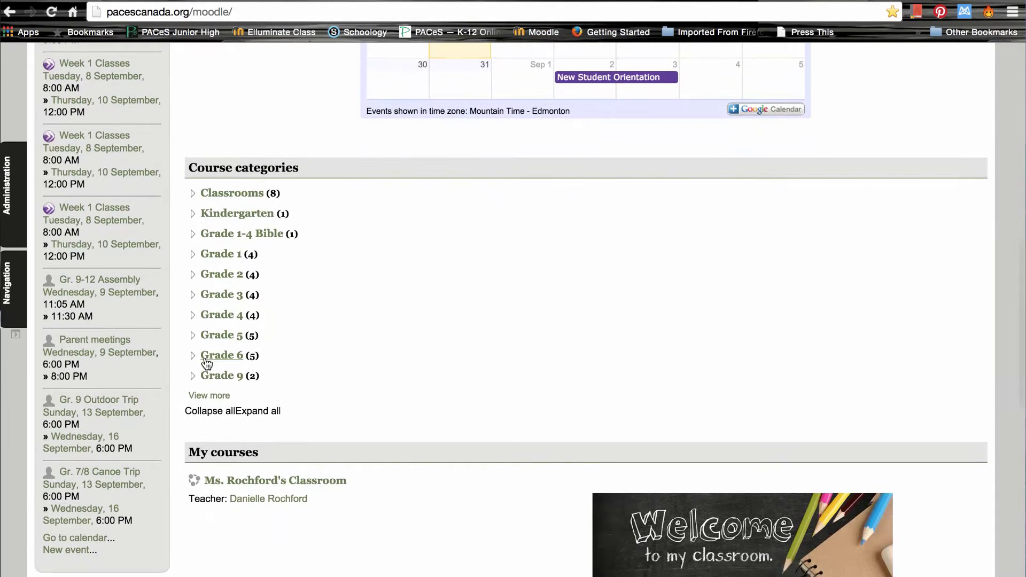
scroll(206, 362, down, 5)
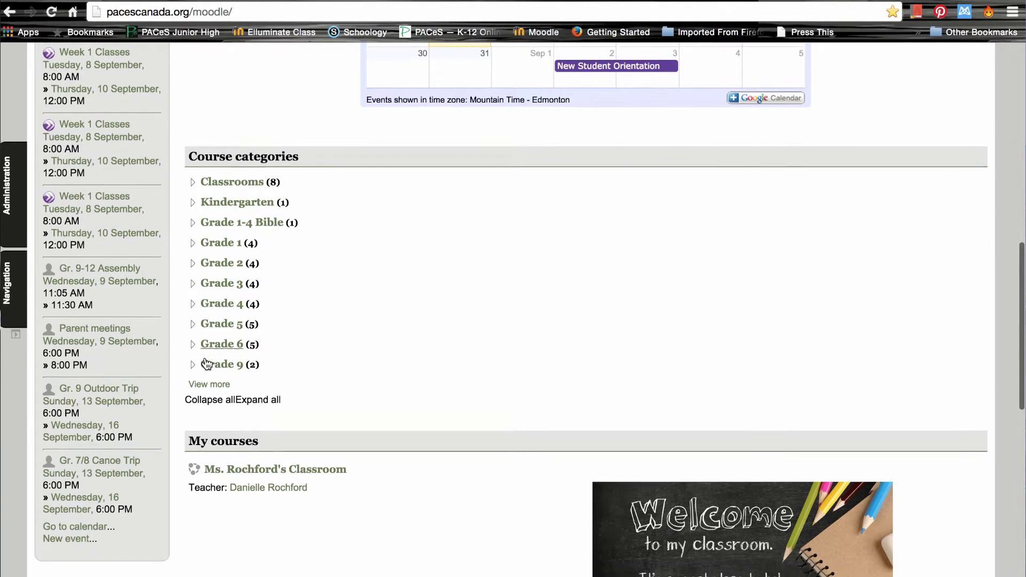
scroll(205, 356, down, 3)
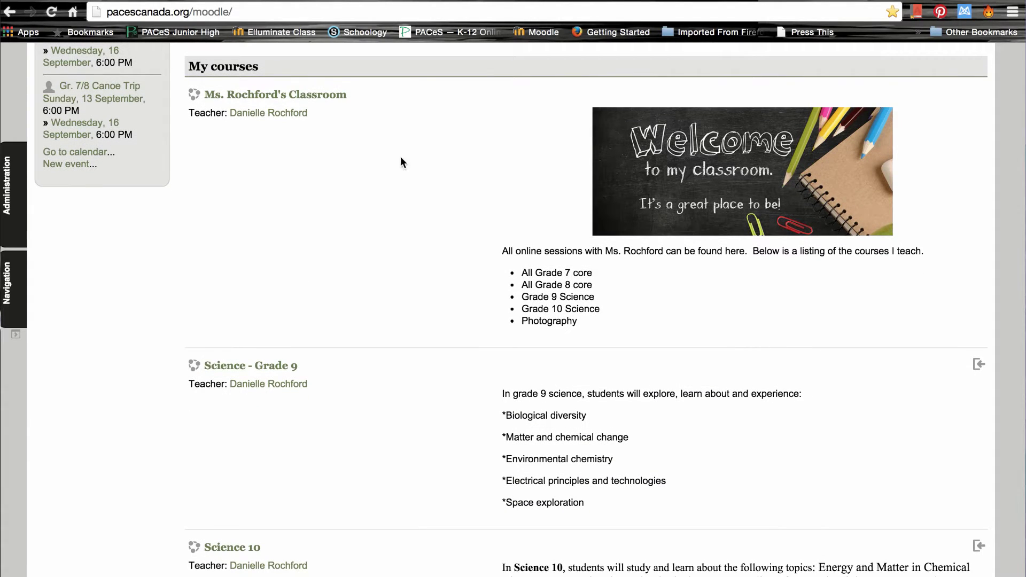
click(322, 98)
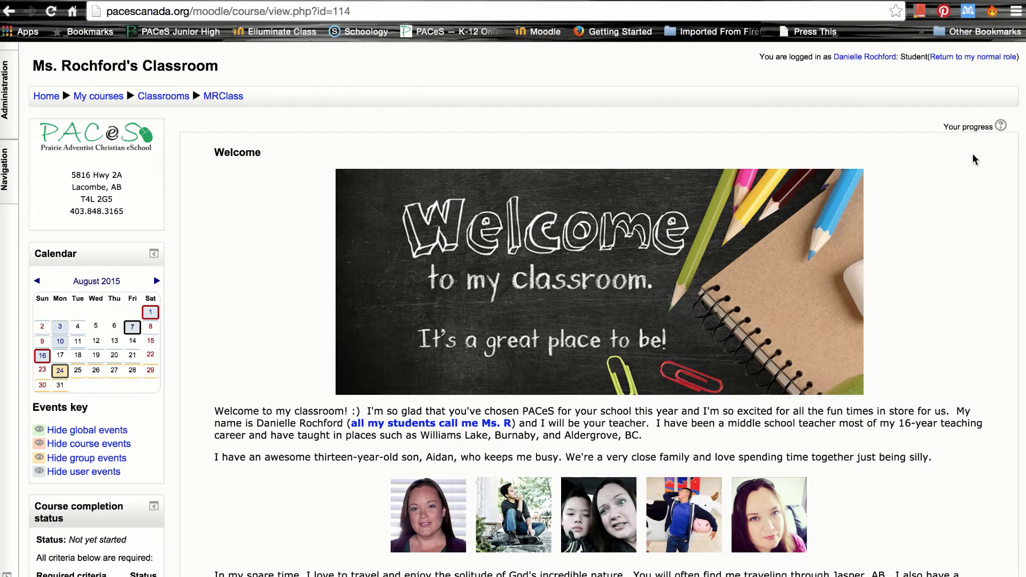
Step: Open the Class Login Testing session listed below the appointment calendar on the course page and join it
scroll(981, 220, down, 5)
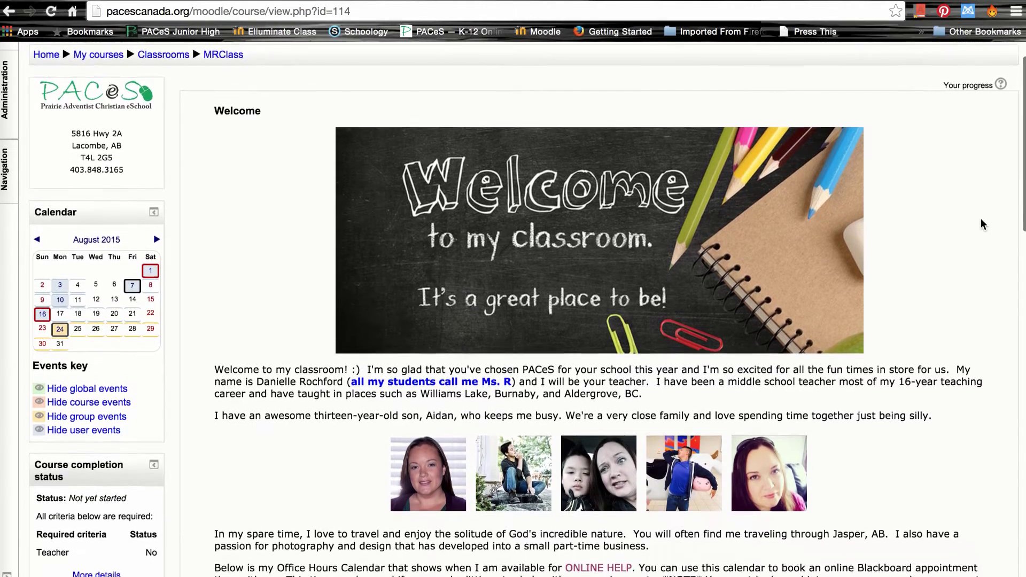
scroll(981, 220, down, 9)
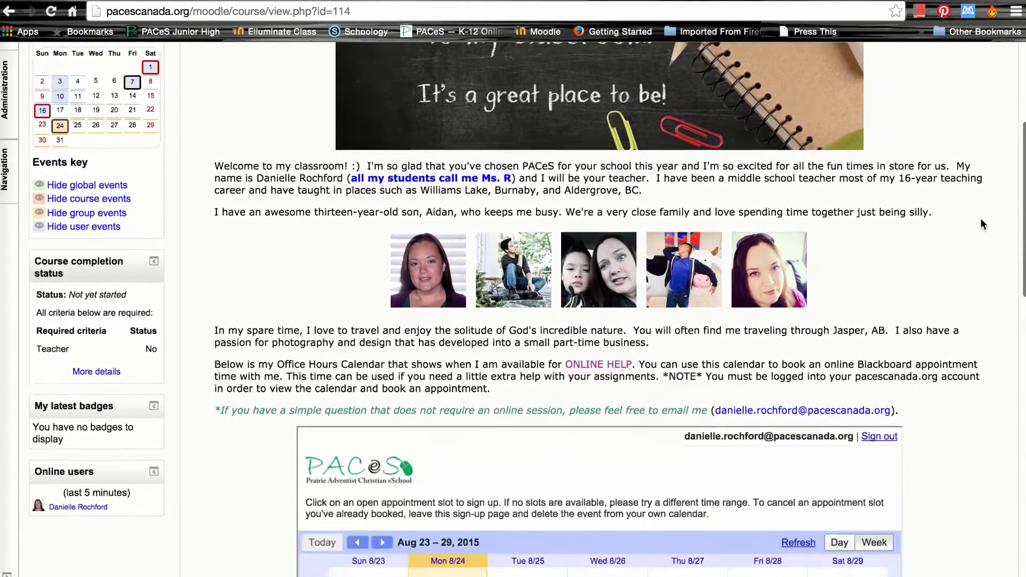
scroll(981, 220, down, 10)
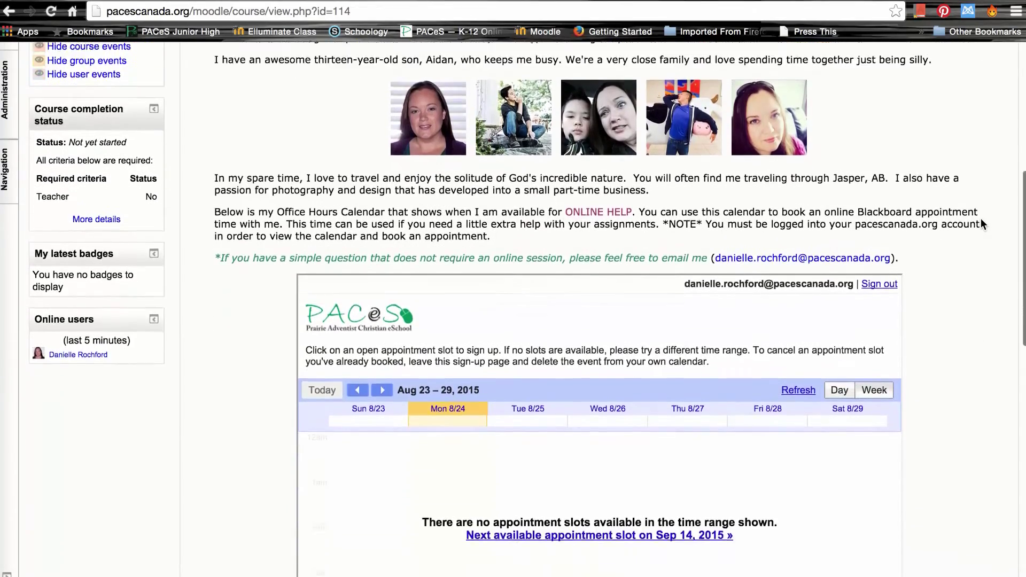
scroll(982, 225, down, 8)
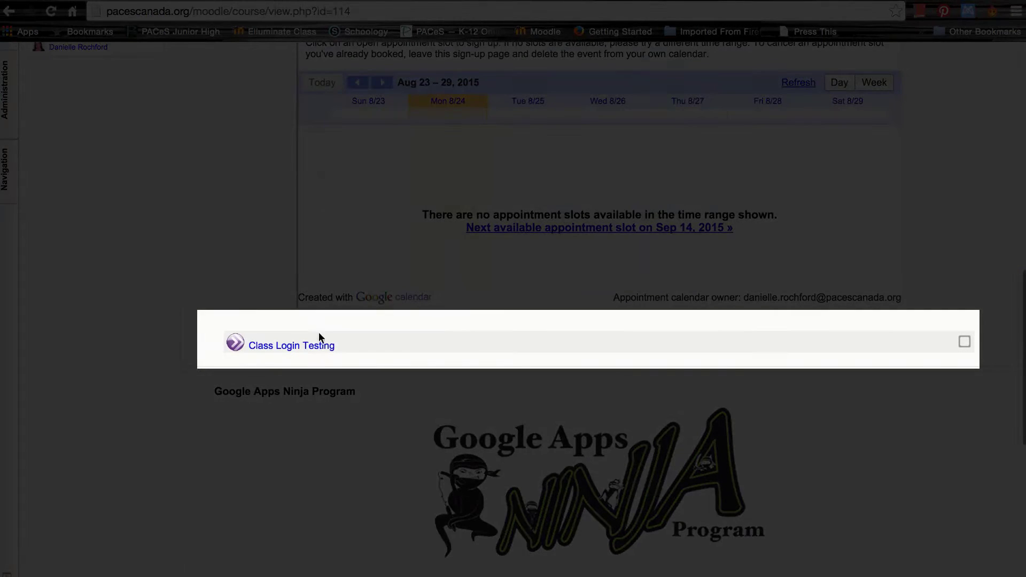
click(311, 347)
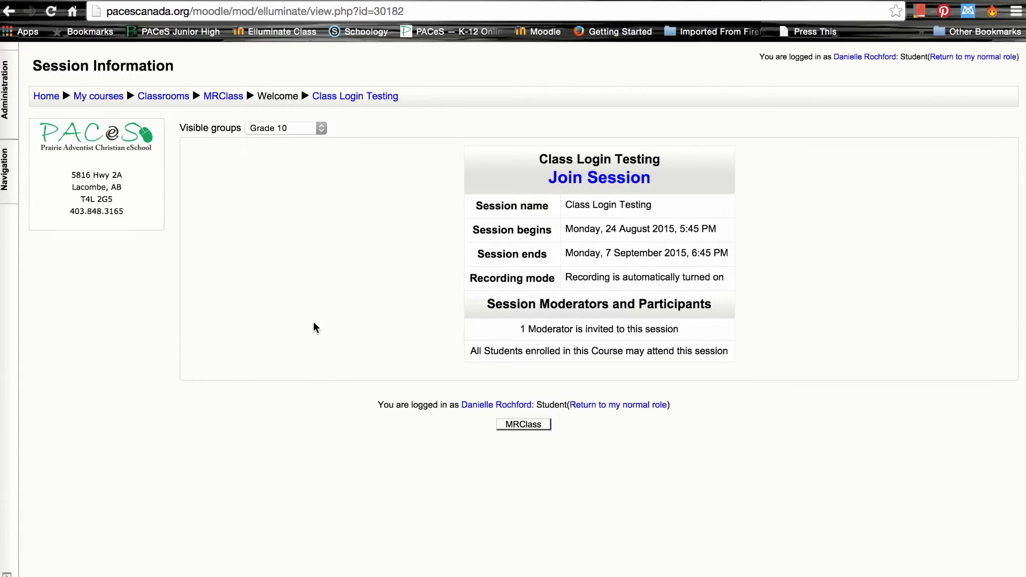
click(595, 178)
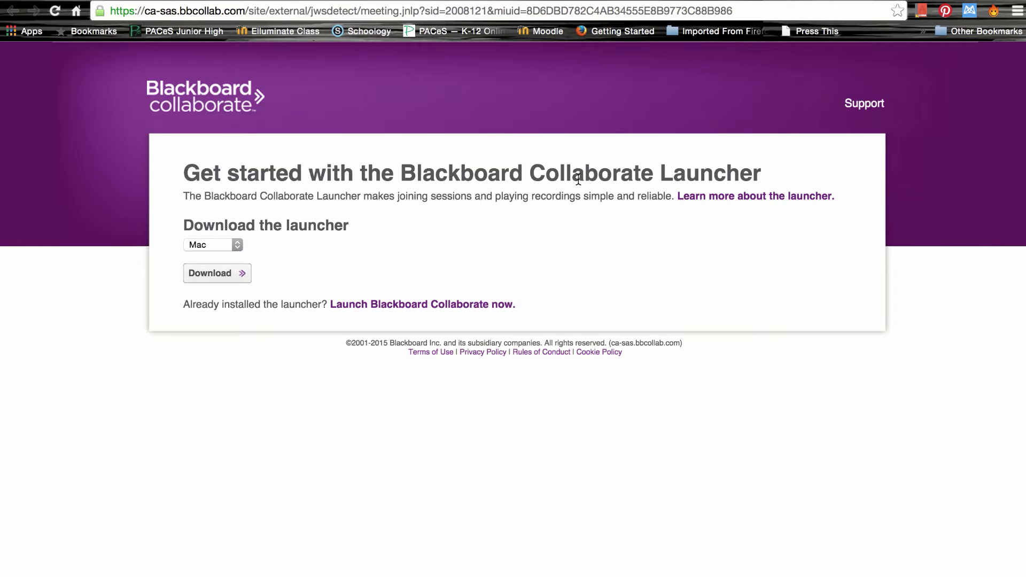
Step: Download the Blackboard Collaborate Launcher for Mac and unzip the downloaded installer
click(238, 246)
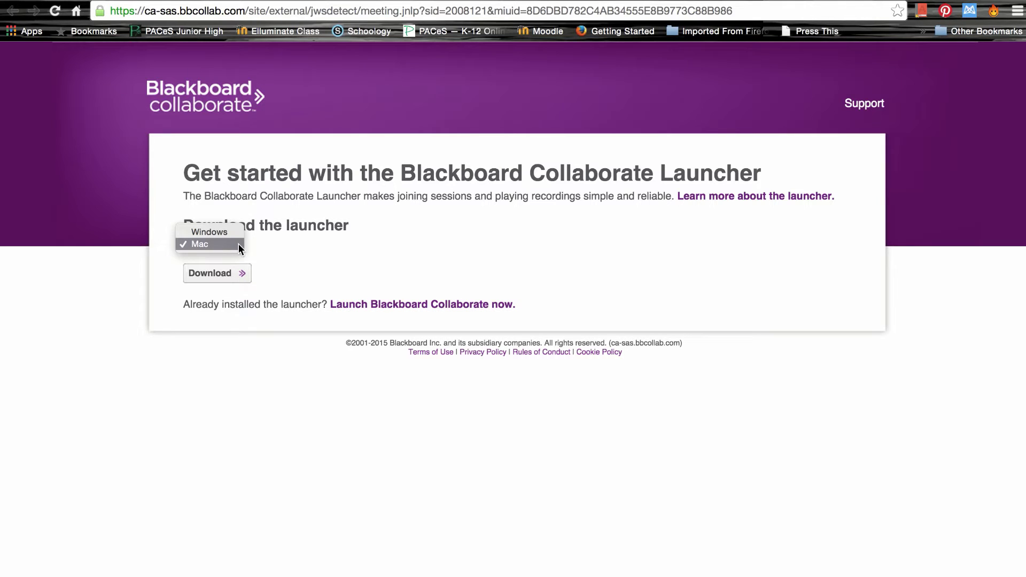
click(239, 243)
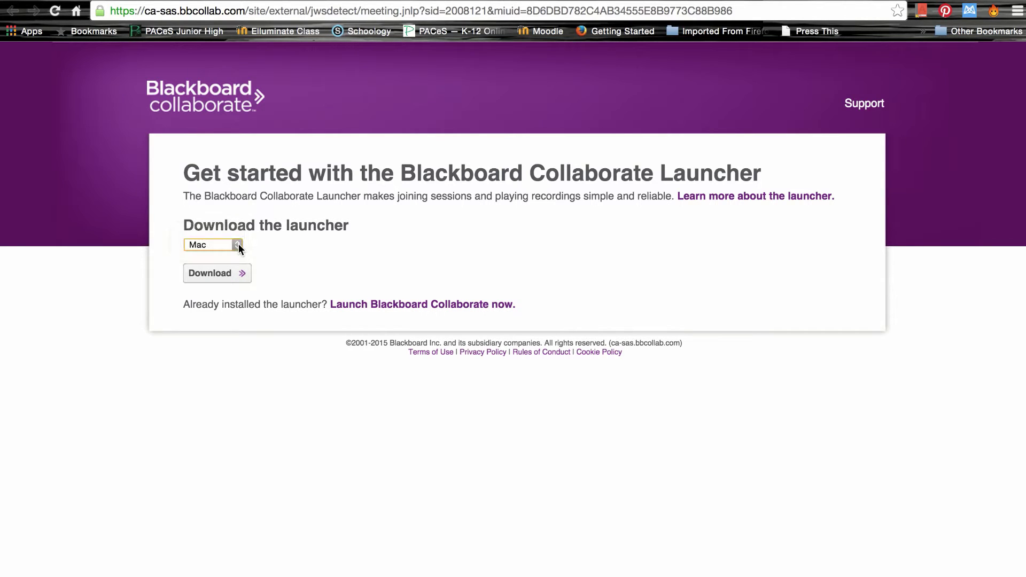
click(224, 275)
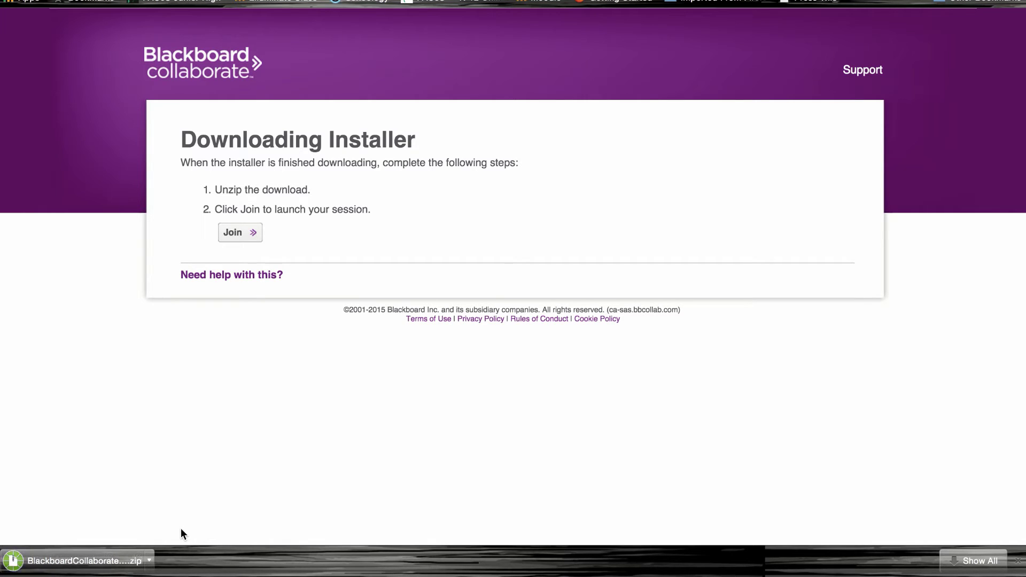
click(84, 562)
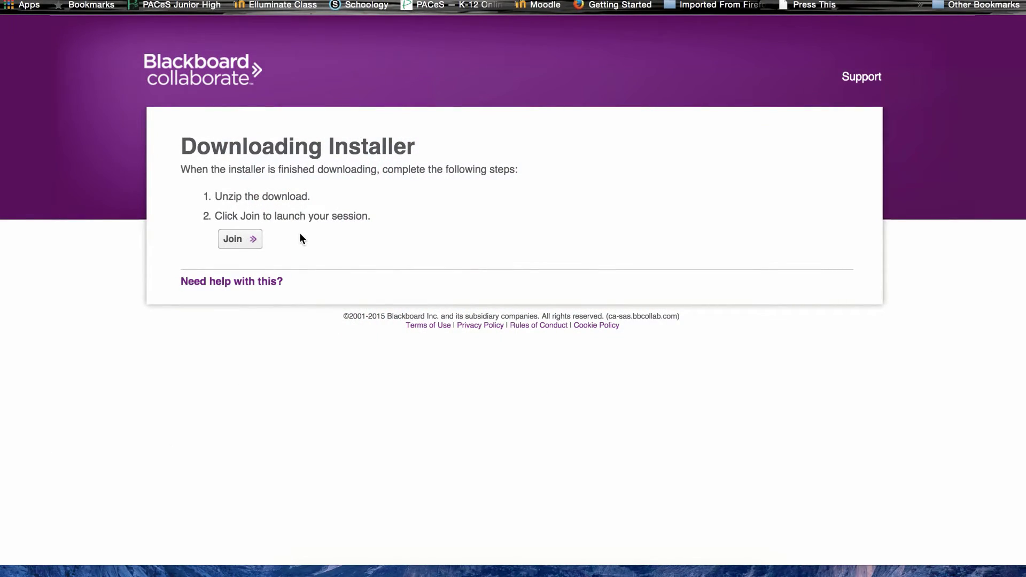
Step: Launch the session, moving the Blackboard Collaborate Launcher to the Applications folder and allowing the Blackboard Inc. application to run
click(249, 240)
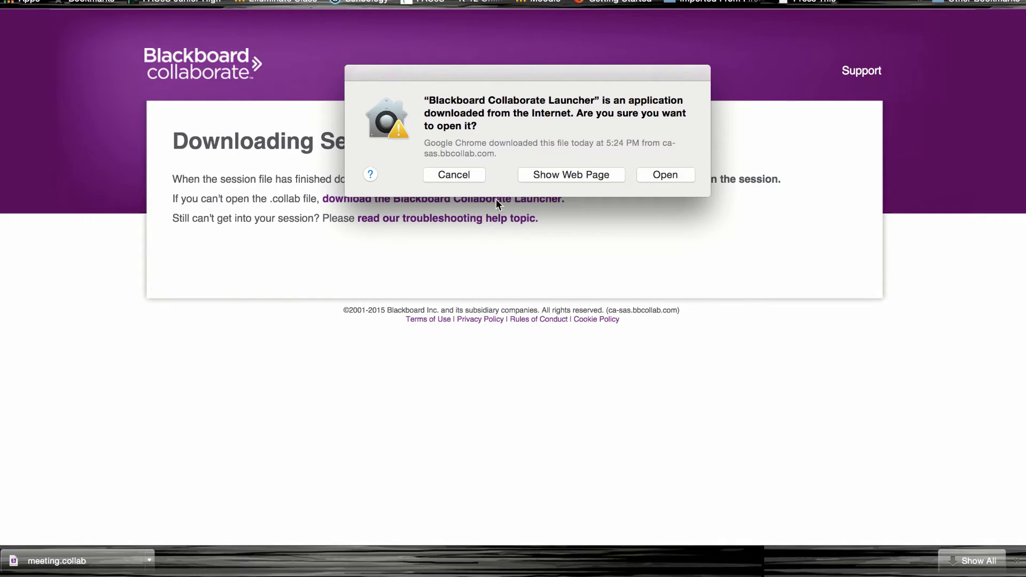
click(656, 175)
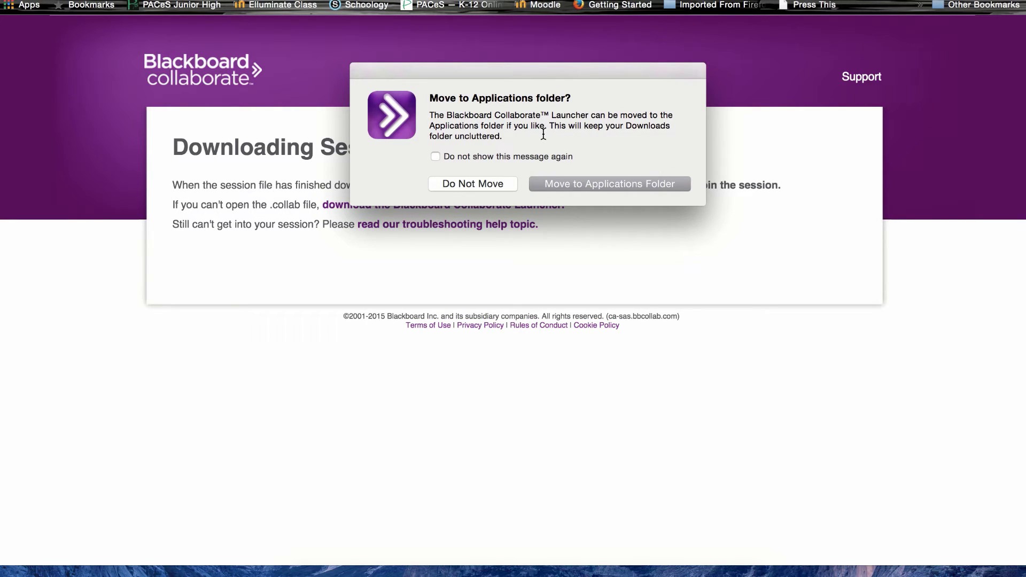
click(603, 183)
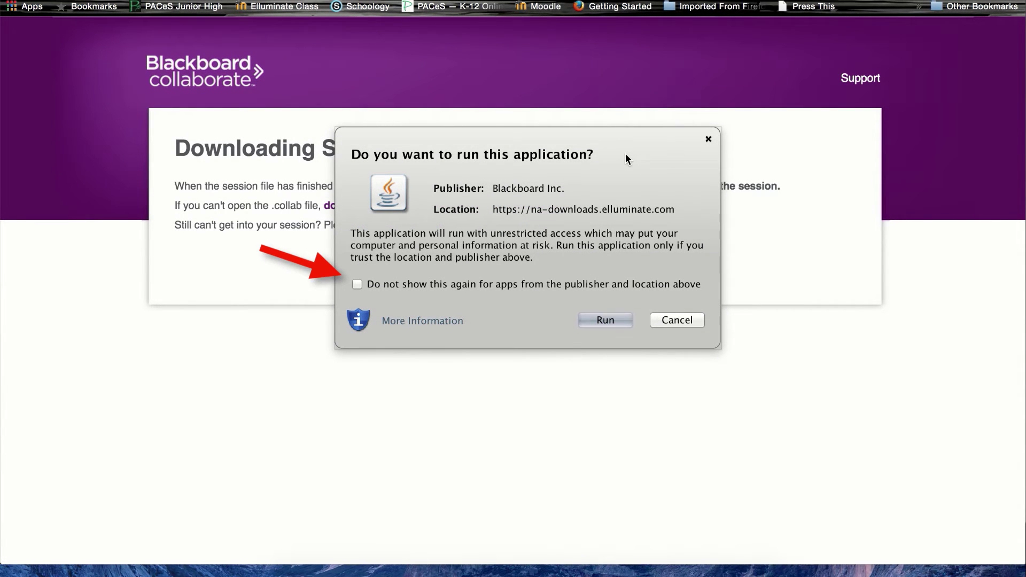
click(611, 320)
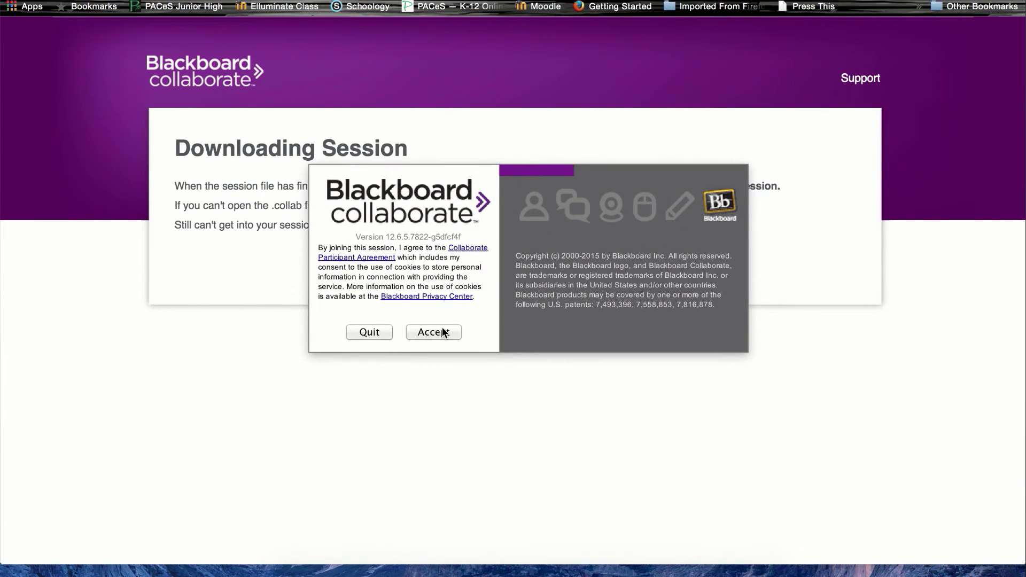
Step: Accept the participant agreement and enter the session at Wireless (300 Kbps) connection speed, dismissing the recording reminder without starting a recording
click(442, 329)
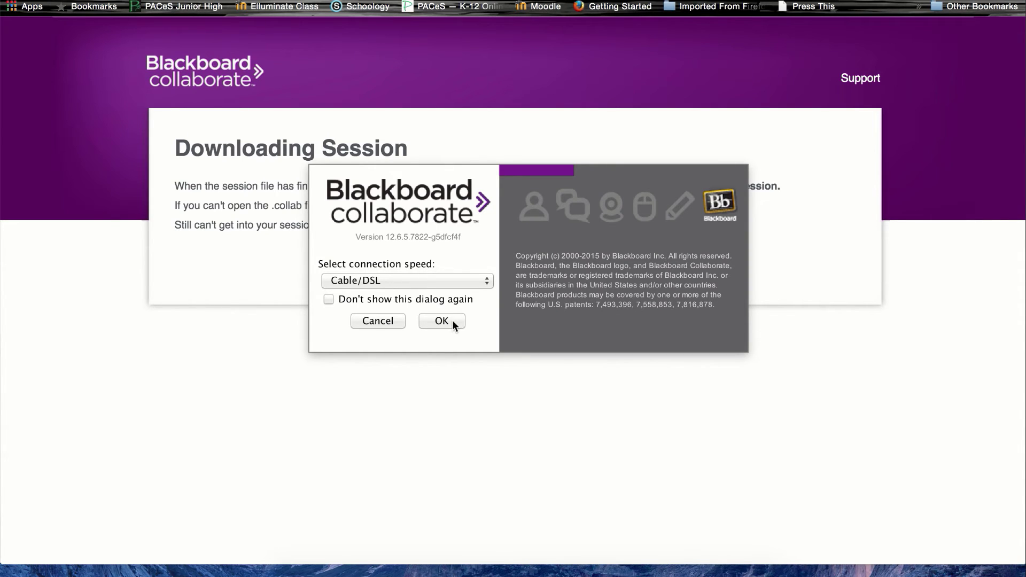
click(485, 283)
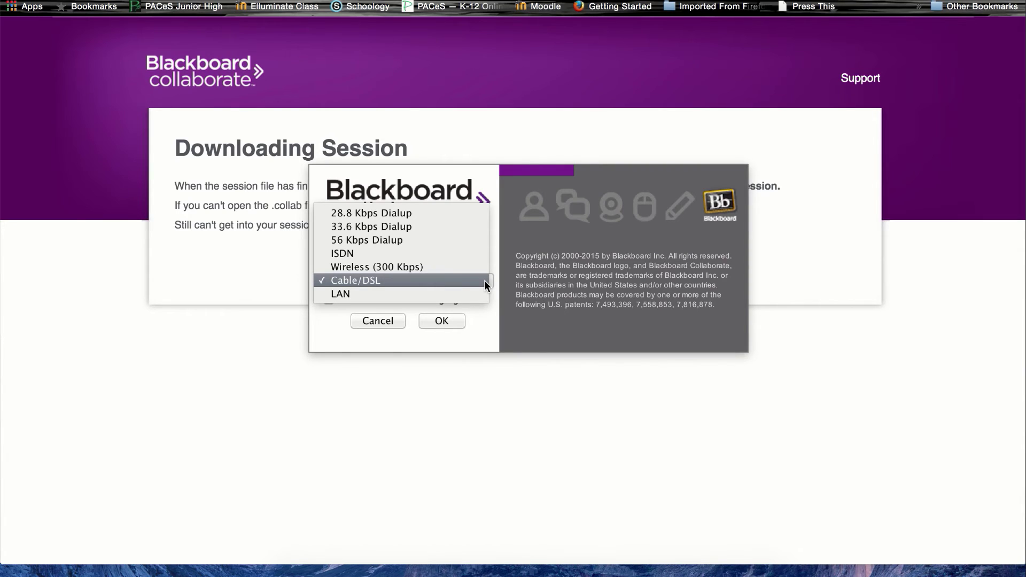
click(414, 266)
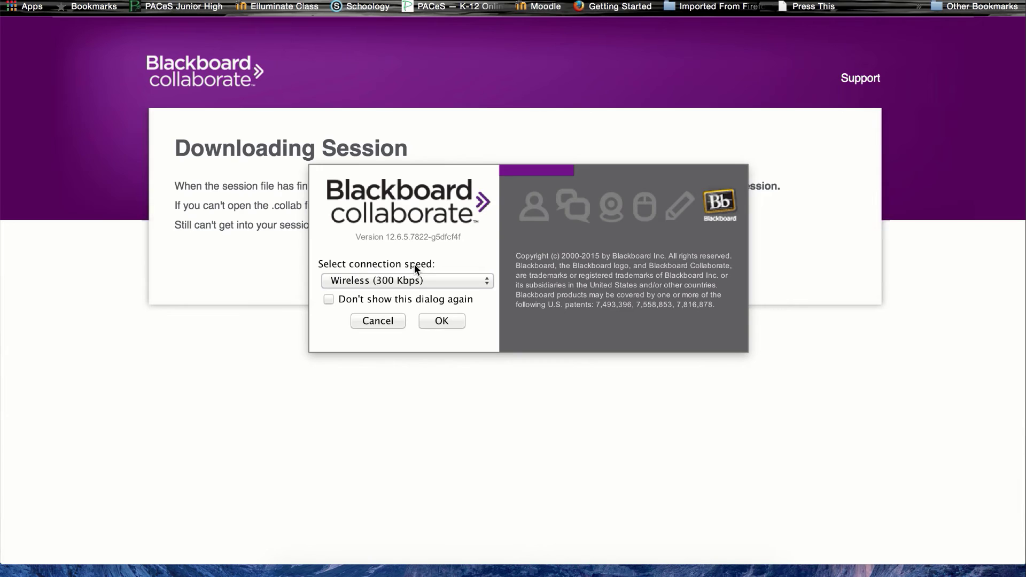
click(442, 321)
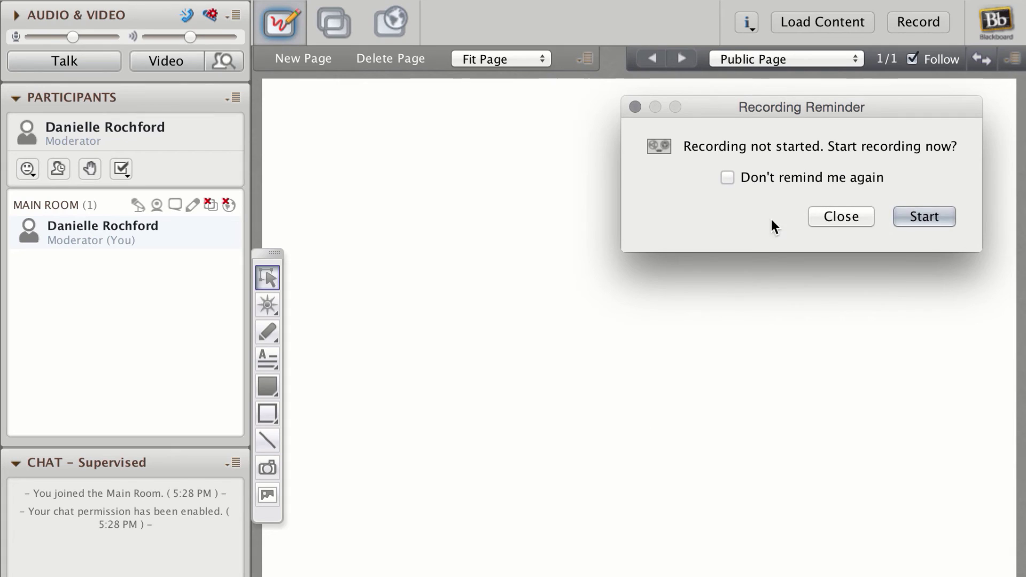
click(823, 217)
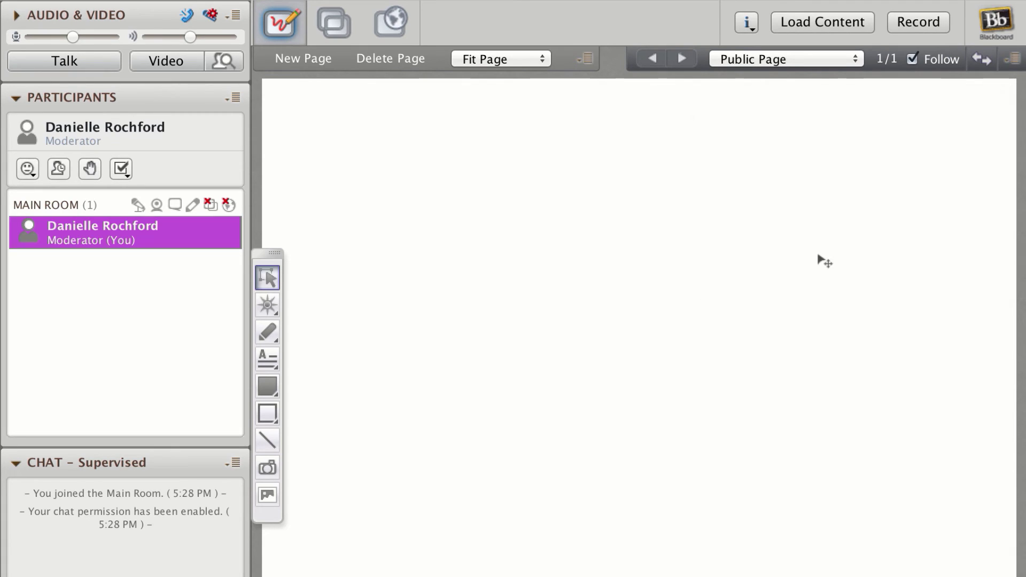
Step: Add a whiteboard text greeting that reads "Hello! I'm" followed by the teacher's title and surname and ". :)"
mouse_move(217, 247)
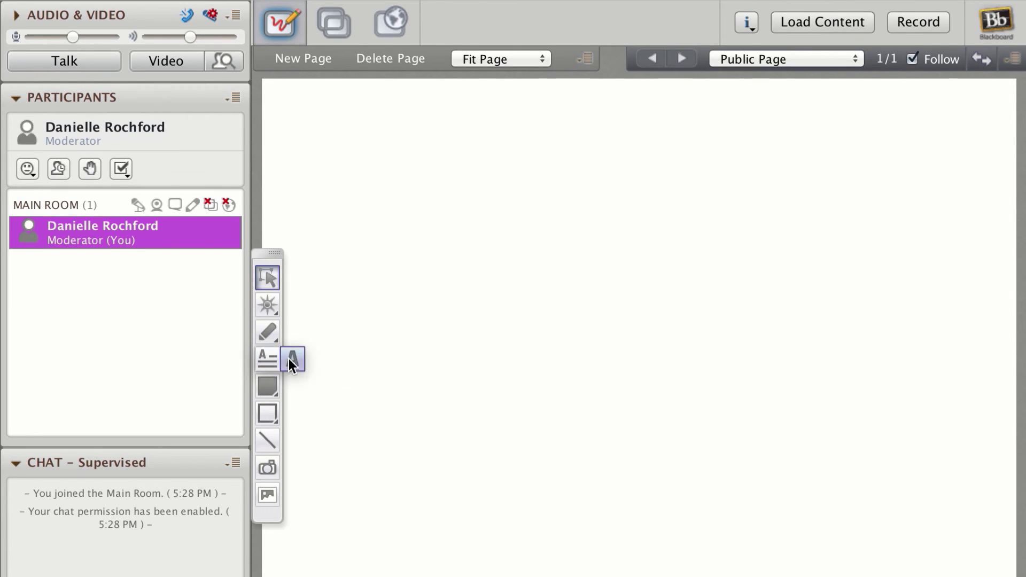
click(289, 360)
click(414, 277)
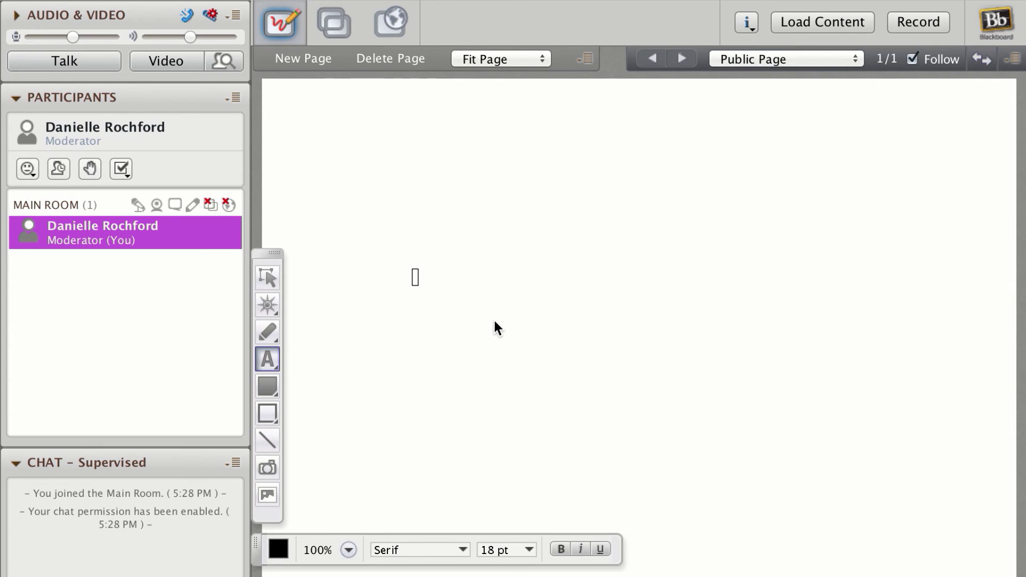
text(Hello!  I'm )
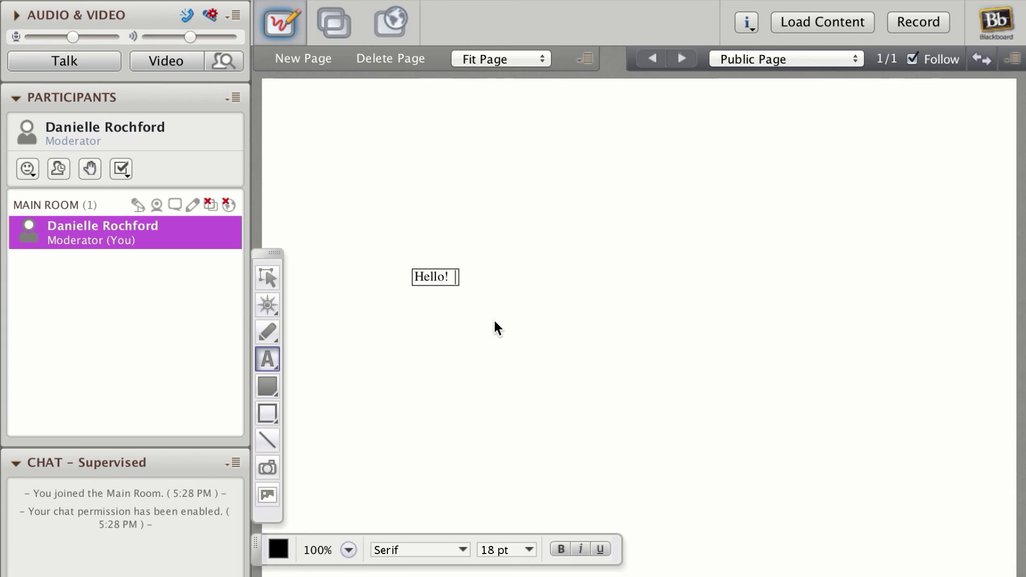
text(Ms. Rochford)
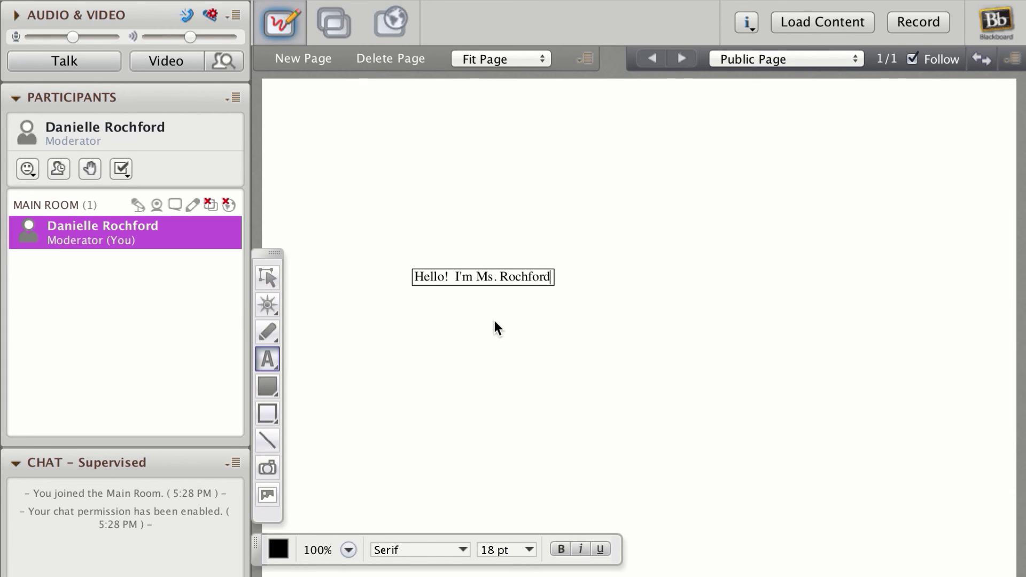
text(. :))
Step: Select the greeting text on the whiteboard and change its colour to green
click(265, 280)
click(479, 277)
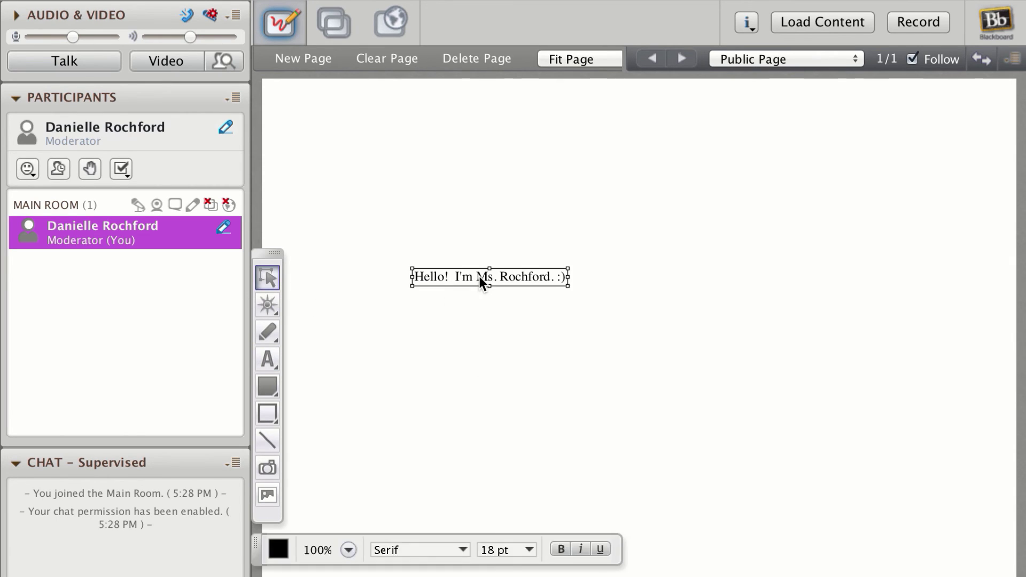
click(281, 553)
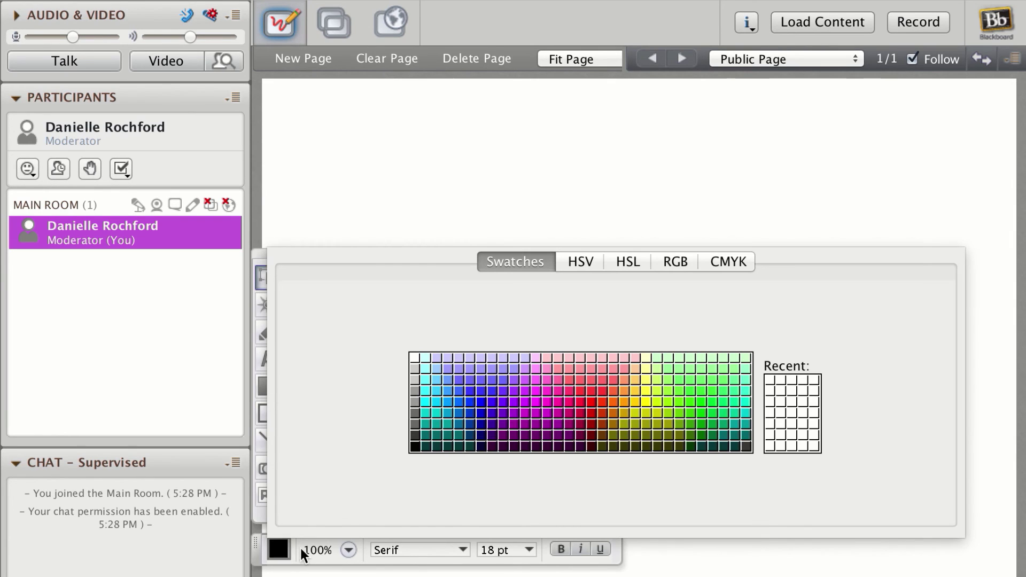
click(711, 426)
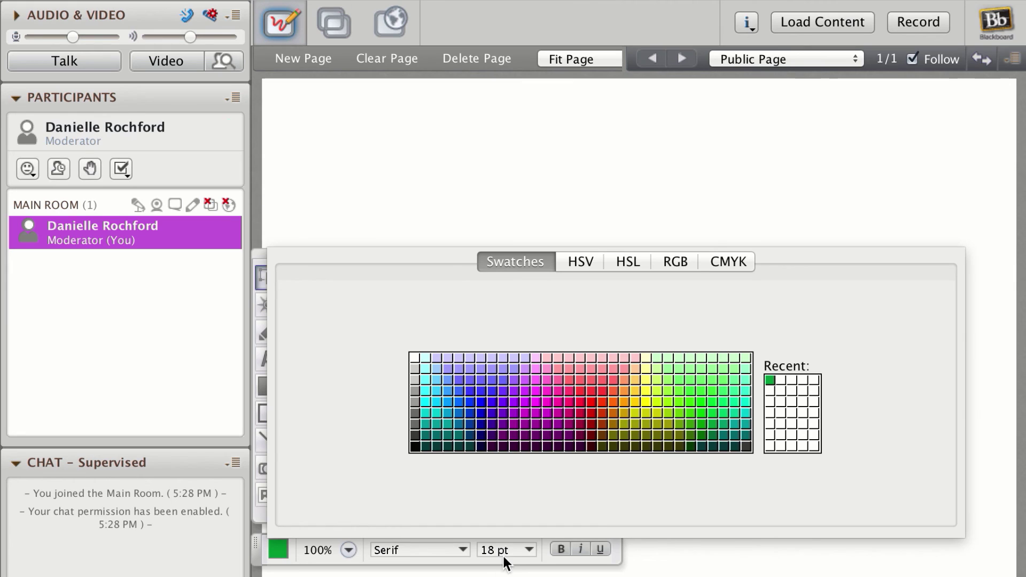
Step: Set the greeting's font size to 48 pt and move it to the upper-left area of the whiteboard page
click(512, 555)
click(527, 550)
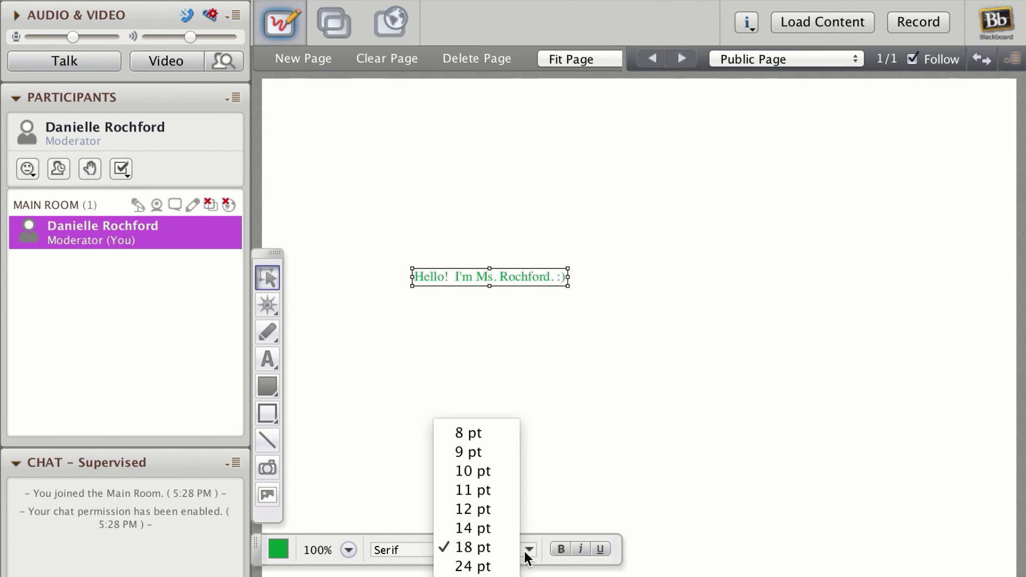
click(473, 575)
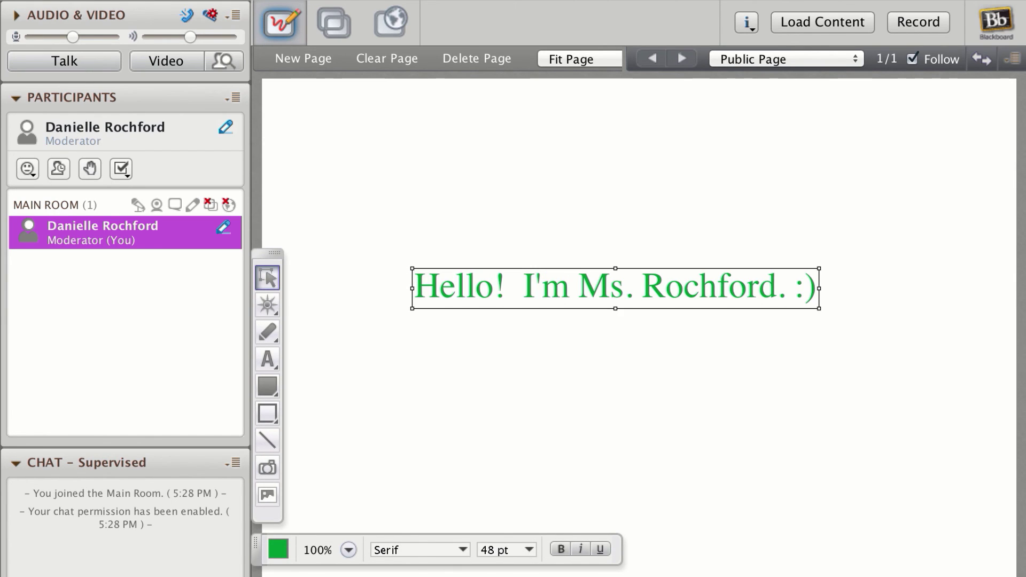
drag(655, 295, 530, 133)
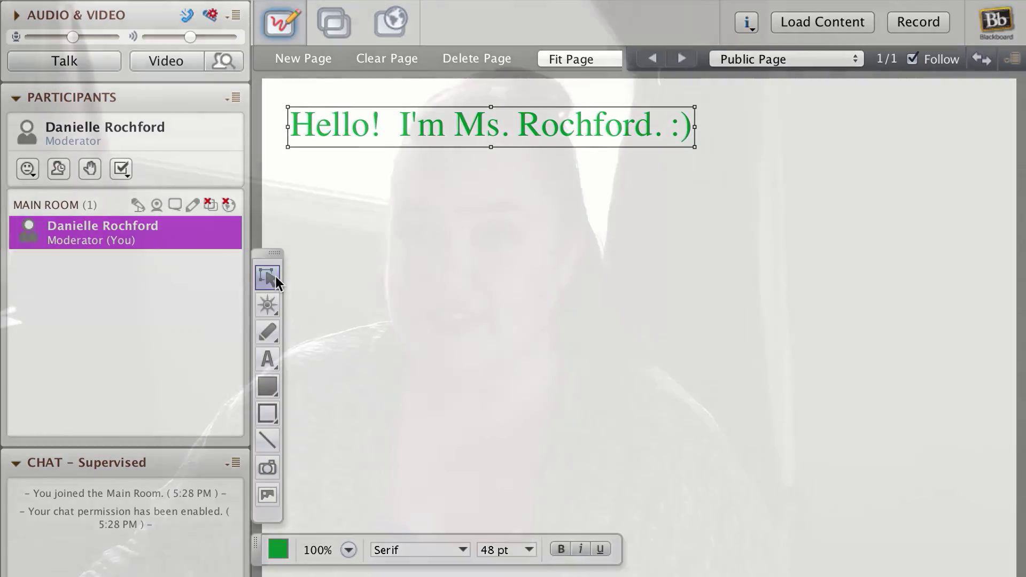
click(275, 277)
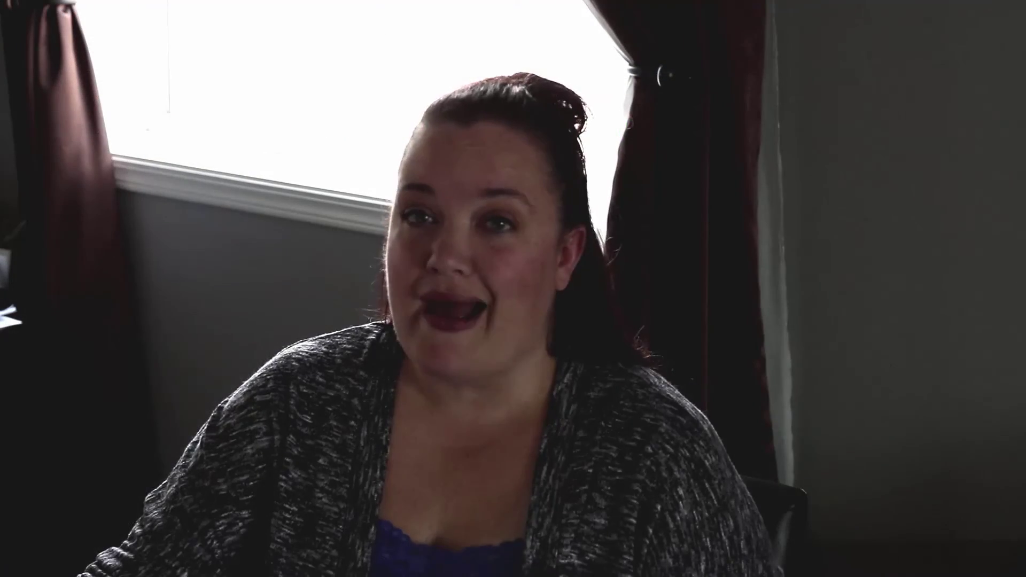